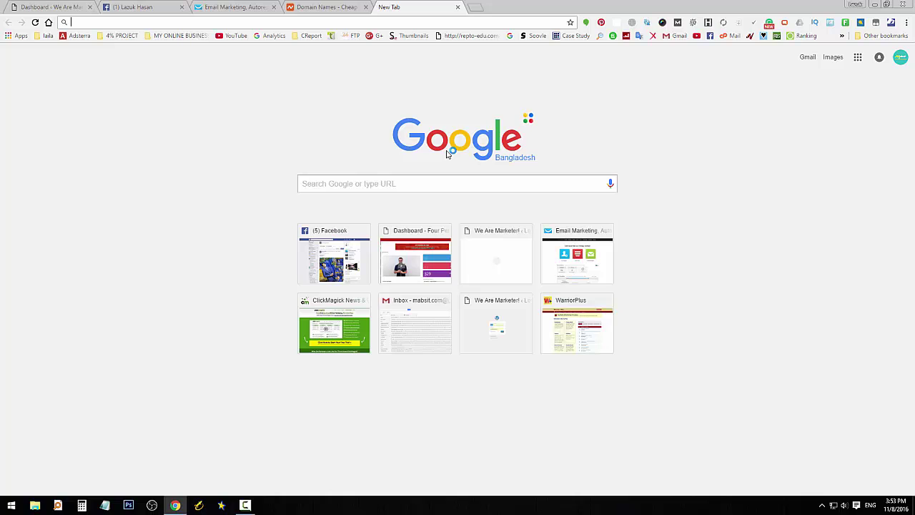
- Open the web address lazuk.net/namecheap in the empty browser tab
type("lazuk.net")
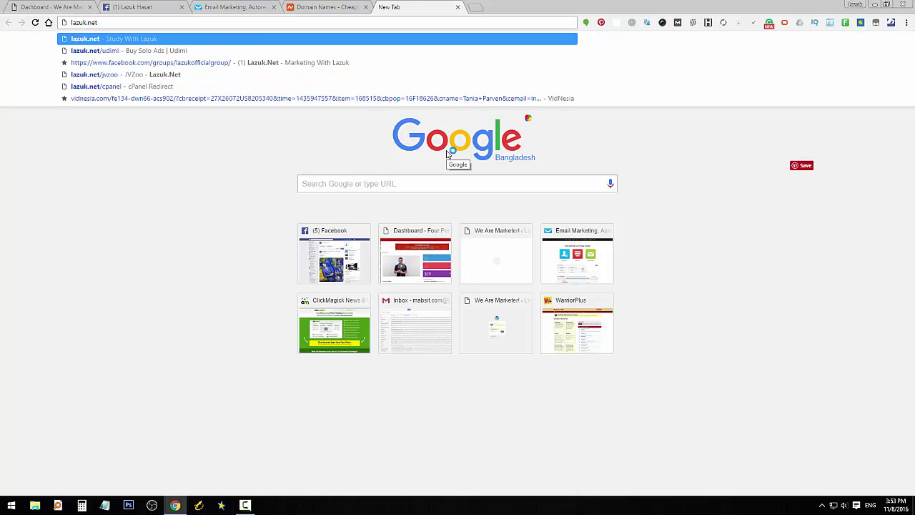
type("/nam")
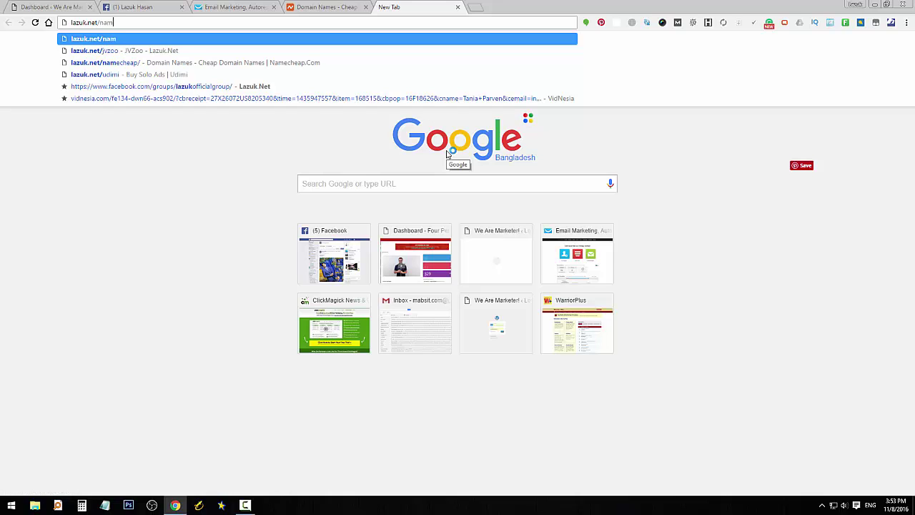
key("BackSpace")
key("BackSpace")
key("BackSpace")
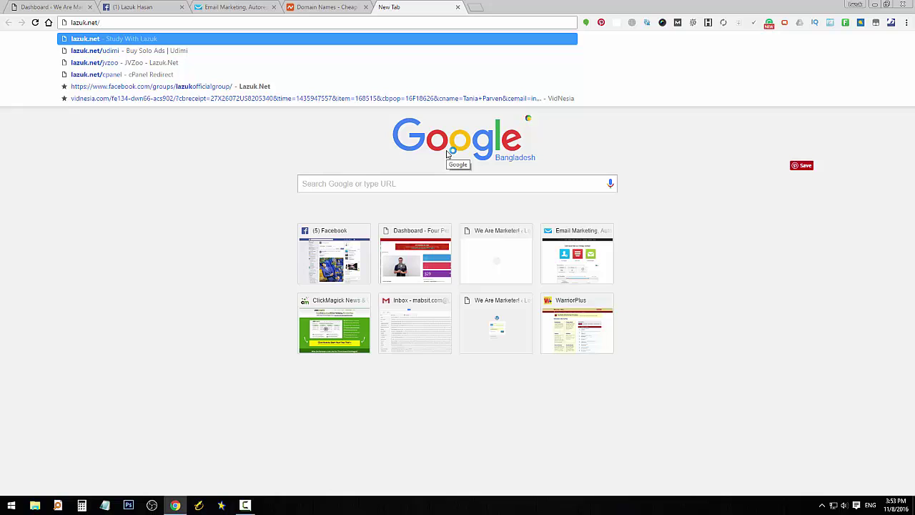
type("namecheap")
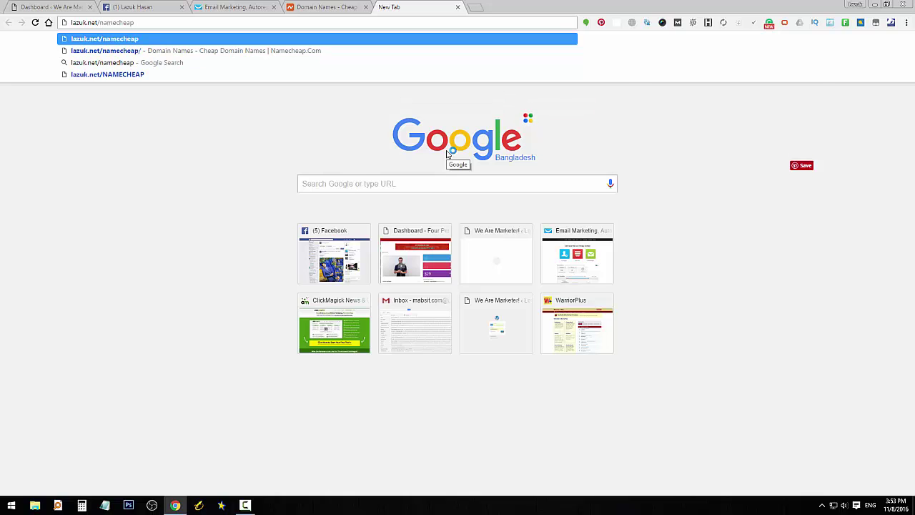
key("Return")
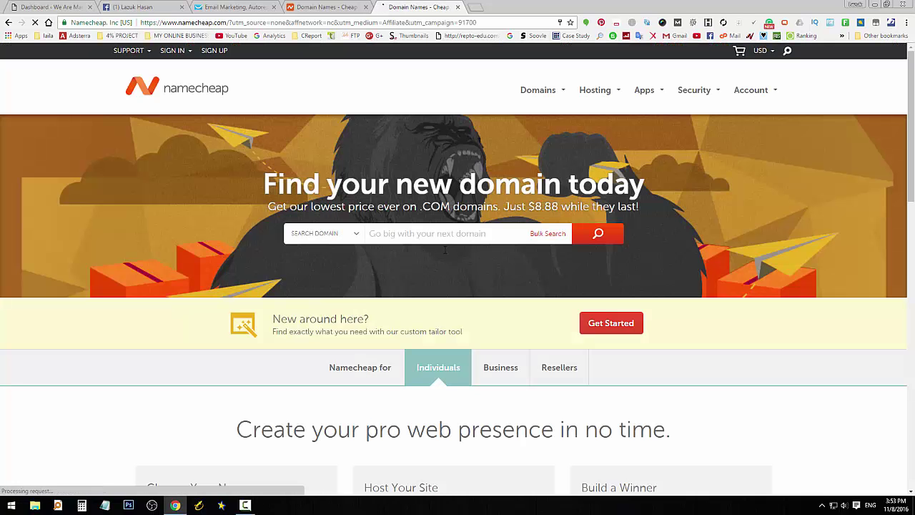
- Search for the domain name easydpl on the Namecheap home page that was already open before
left_click(431, 234)
key("ctrl+shift+Tab")
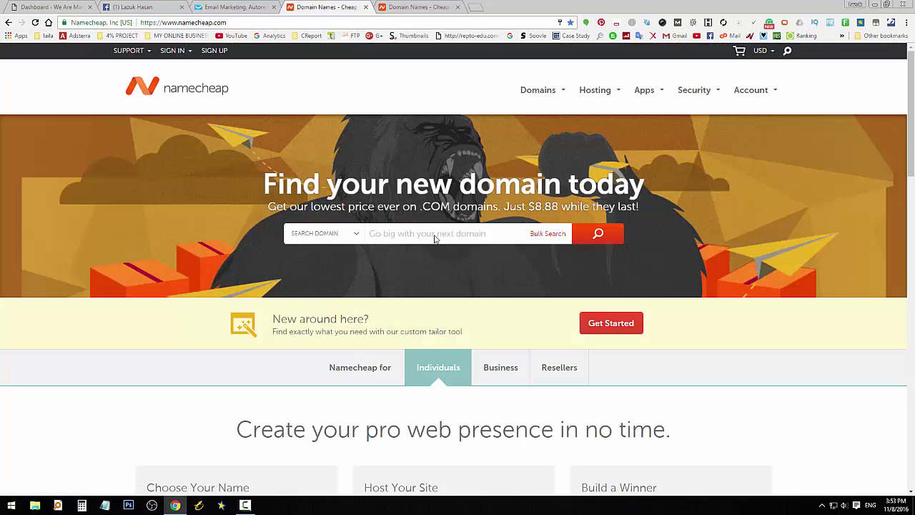
left_click(398, 235)
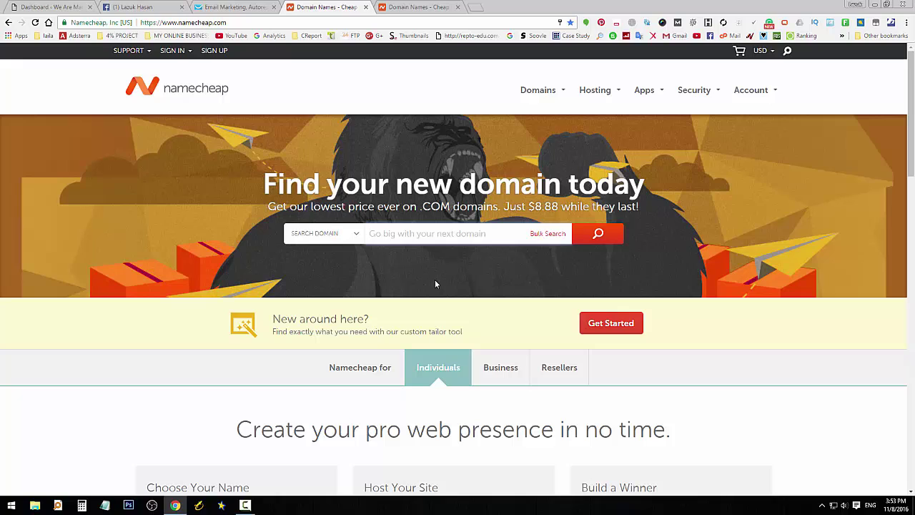
type("easy")
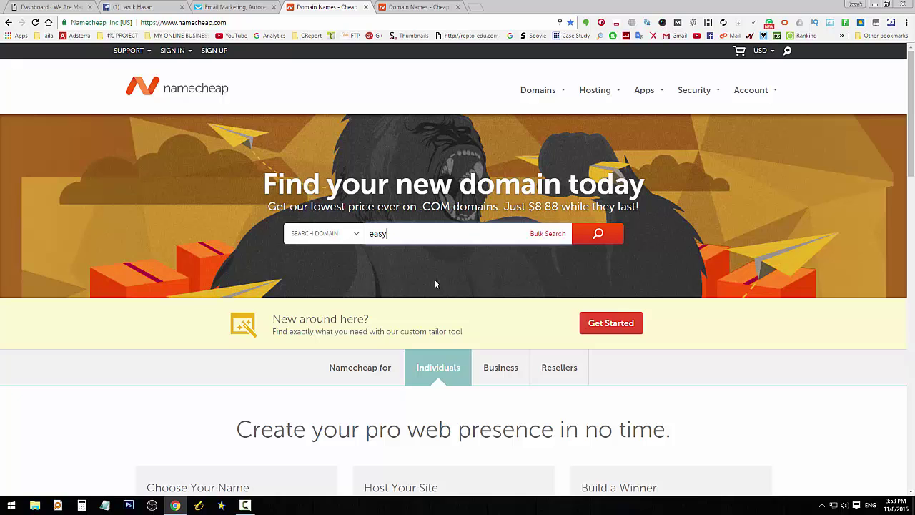
type("dpl")
left_click(595, 237)
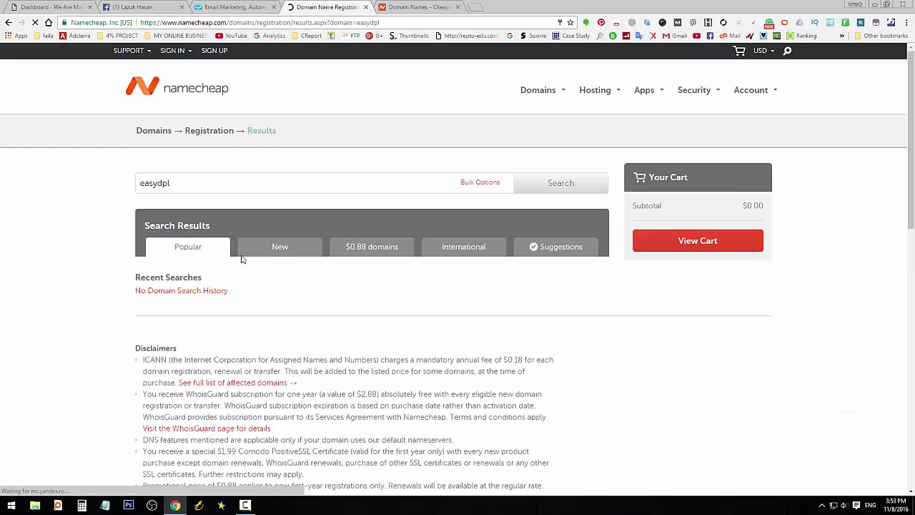
- Add the easydpl.com domain from the search results to the cart
scroll(240, 259, "down", 2)
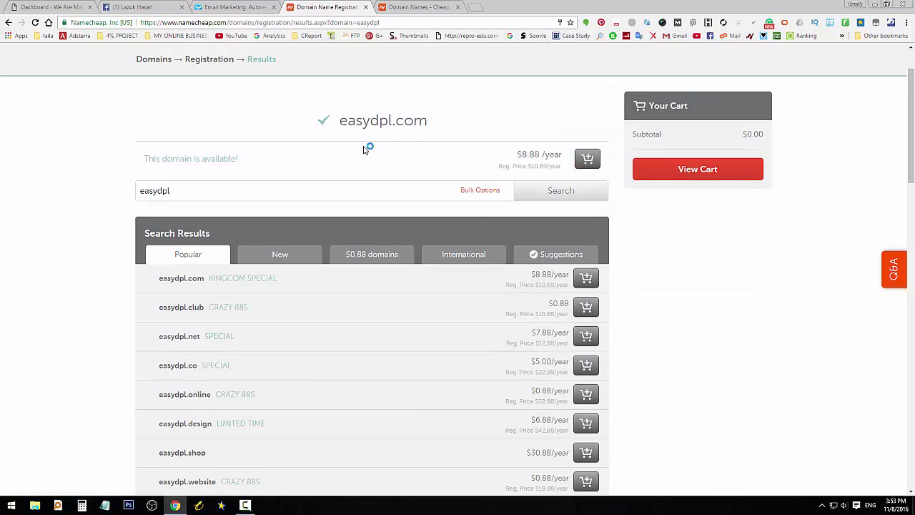
left_click_drag(432, 121, 340, 121)
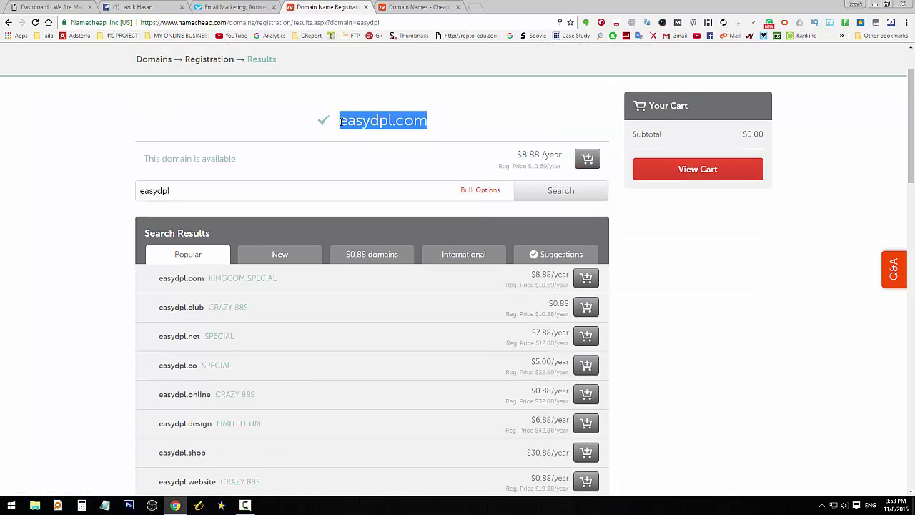
left_click(341, 121)
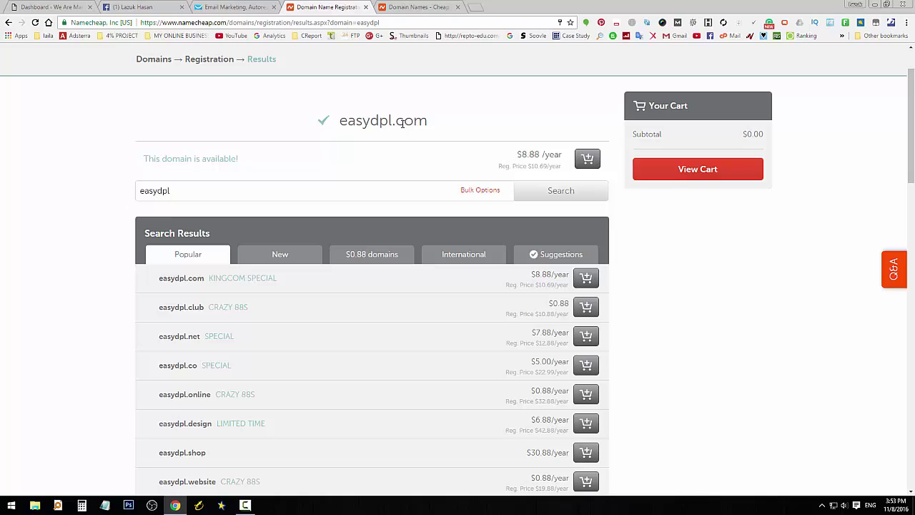
scroll(590, 243, "up", 1)
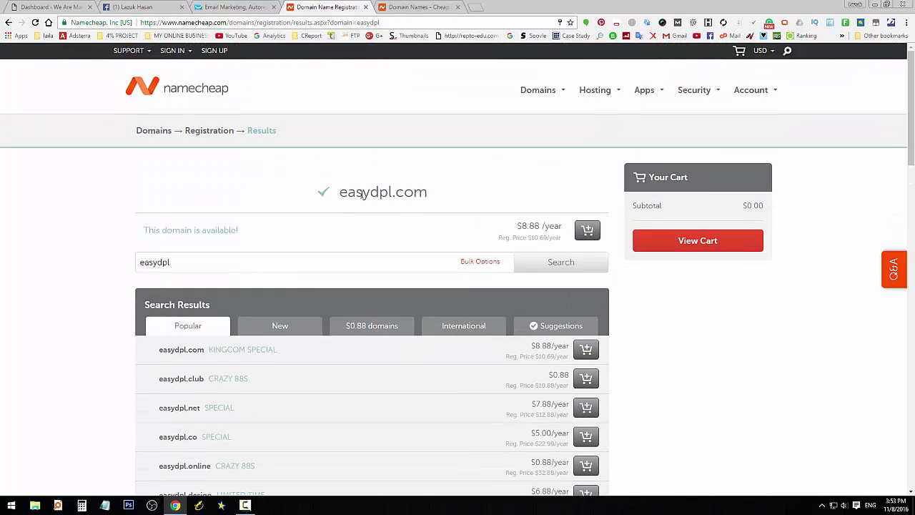
left_click(587, 231)
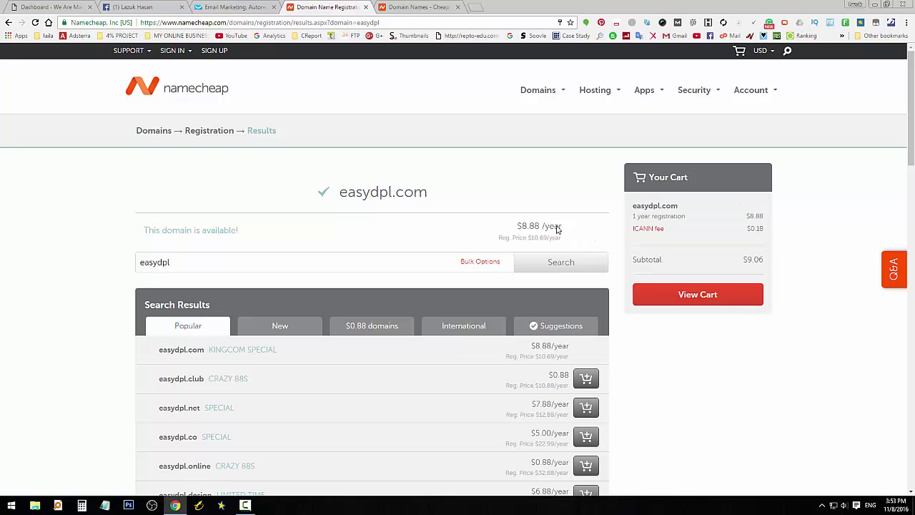
- View the cart, look over the optional add-ons and proceed to checkout with the easydpl.com registration
left_click(704, 296)
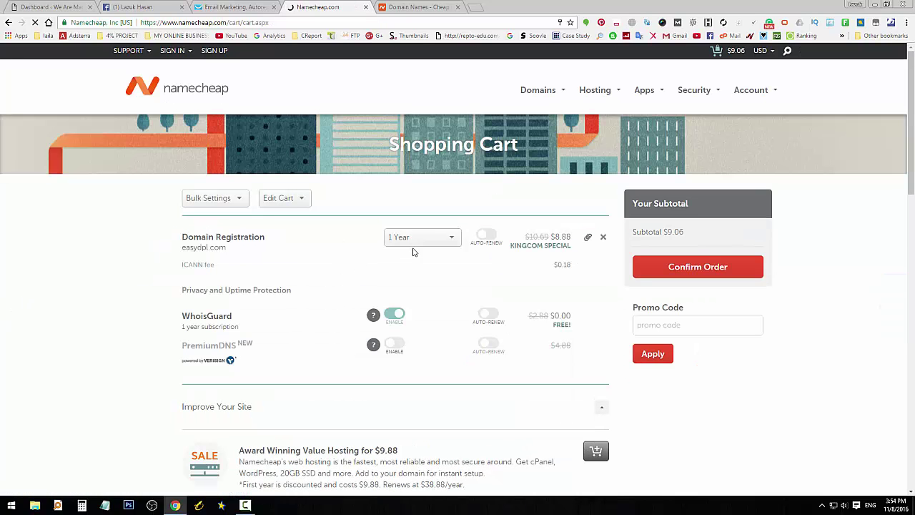
scroll(353, 361, "down", 1)
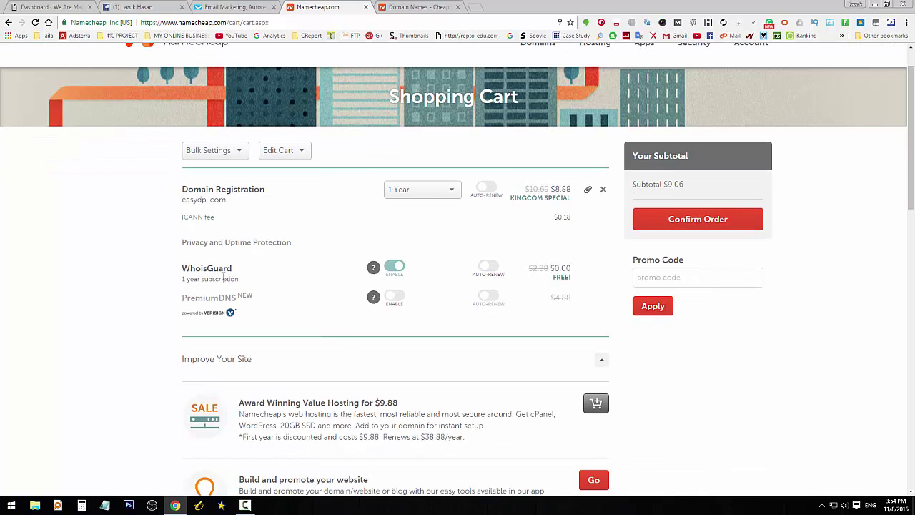
scroll(428, 338, "down", 5)
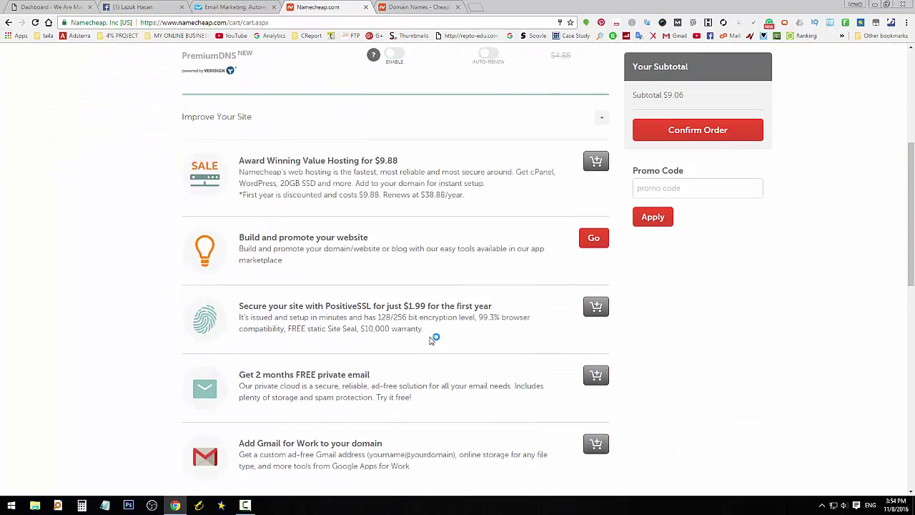
left_click(250, 390)
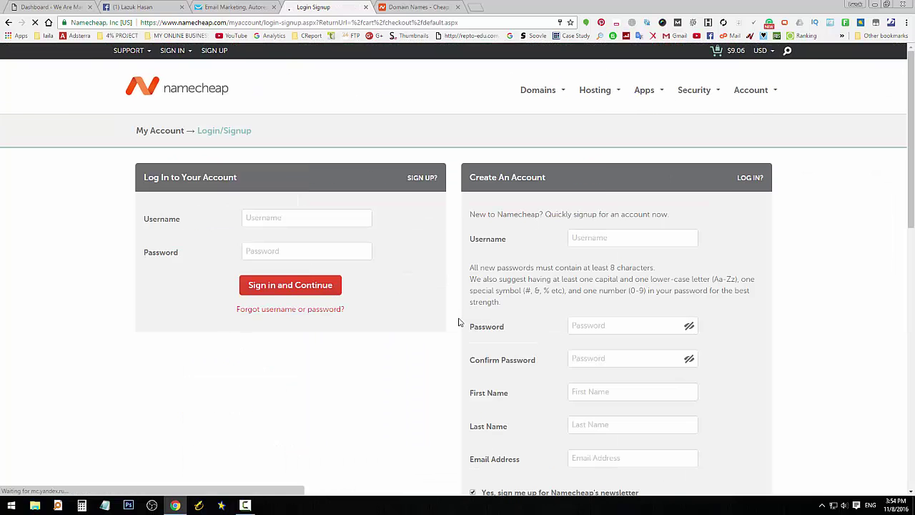
- Sign in to the existing account with its username and password and complete the captcha check
left_click(271, 219)
left_click(268, 234)
left_click(264, 251)
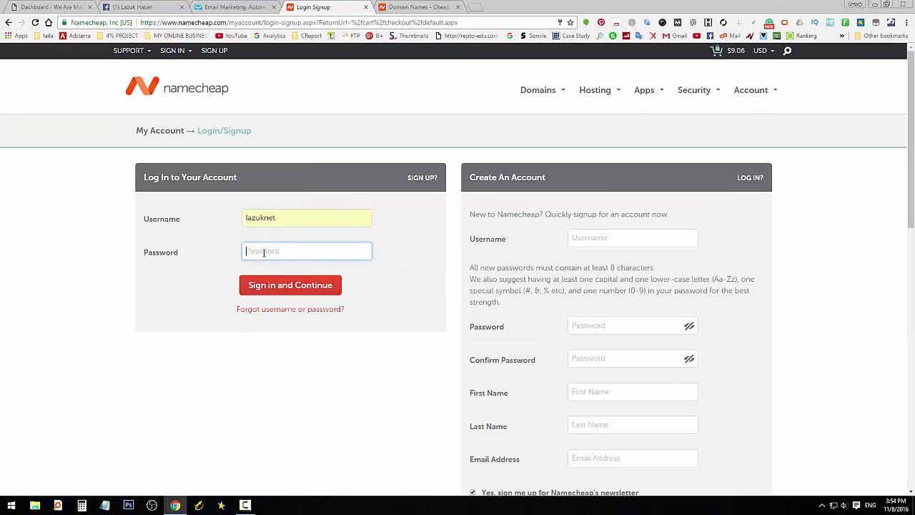
type("•")
scroll(591, 304, "down", 3)
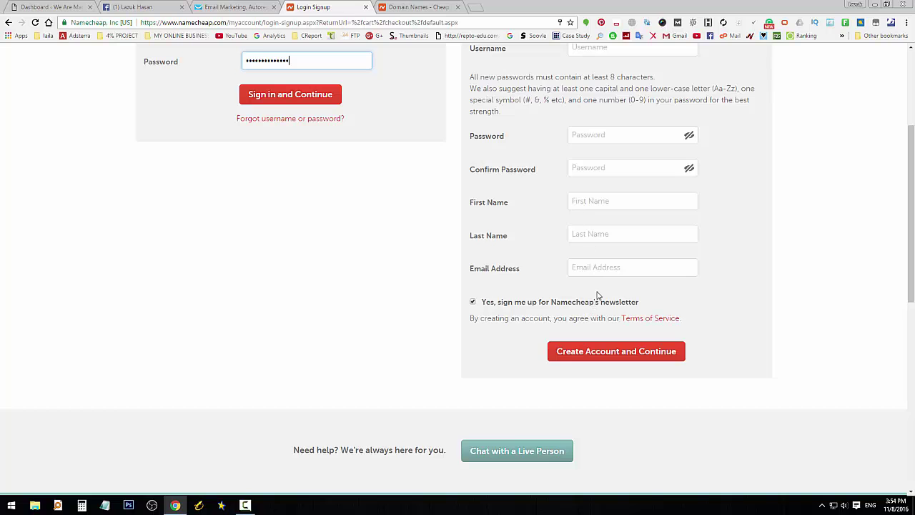
scroll(598, 295, "up", 3)
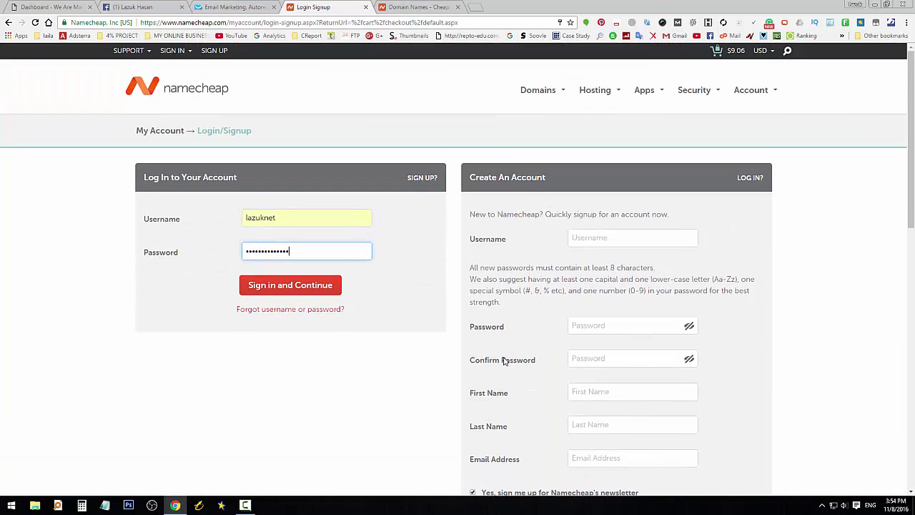
left_click(295, 292)
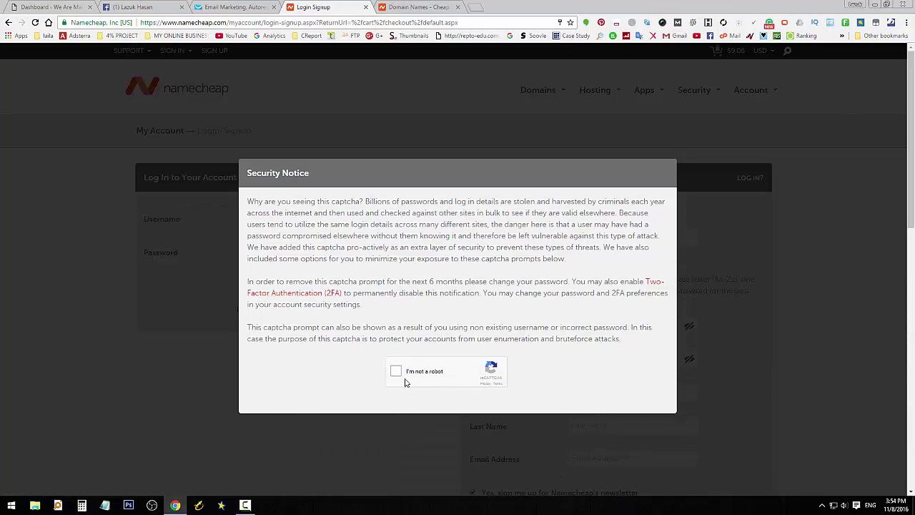
left_click(395, 371)
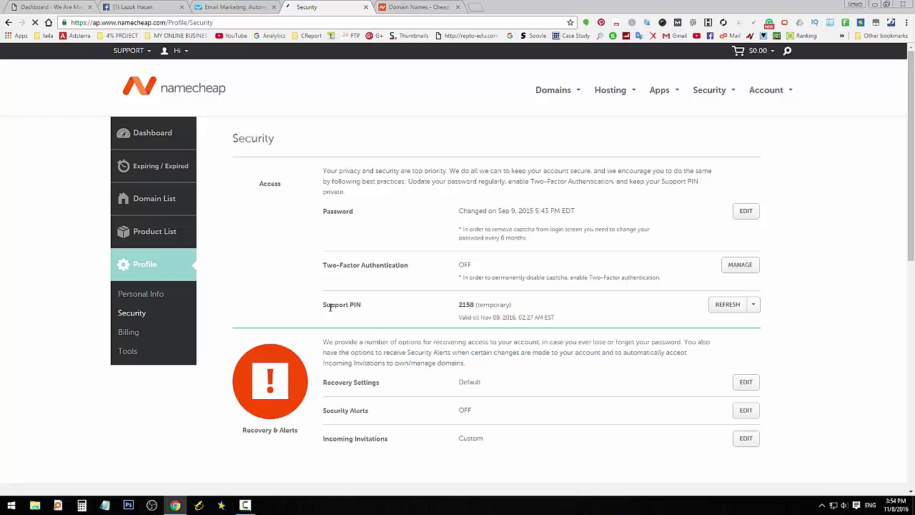
- Return to the shopping cart from the account's Security page and confirm the easydpl.com order
scroll(325, 290, "down", 4)
scroll(326, 291, "up", 4)
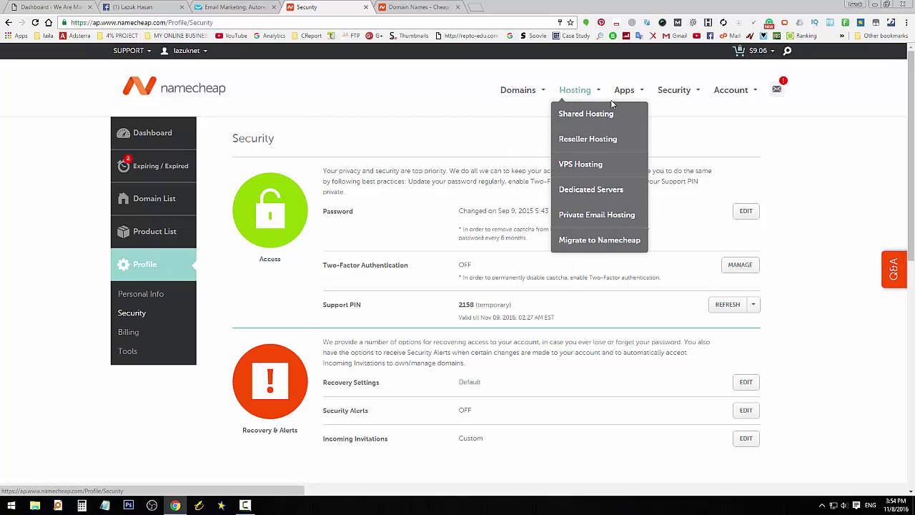
mouse_move(756, 55)
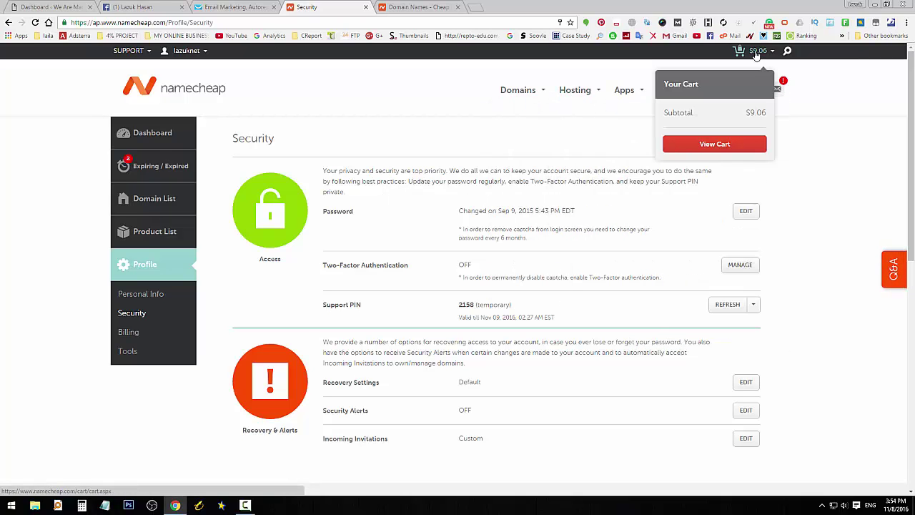
left_click(713, 147)
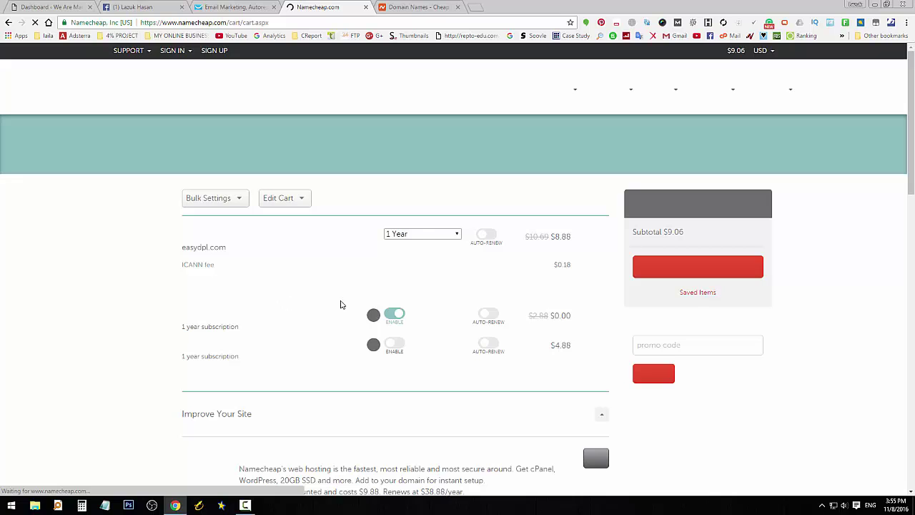
scroll(340, 309, "down", 2)
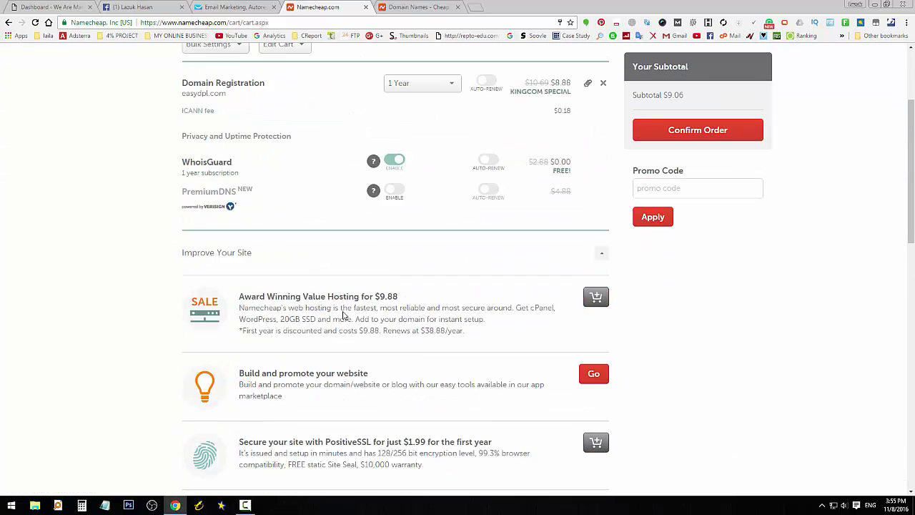
scroll(342, 314, "down", 2)
left_click(698, 129)
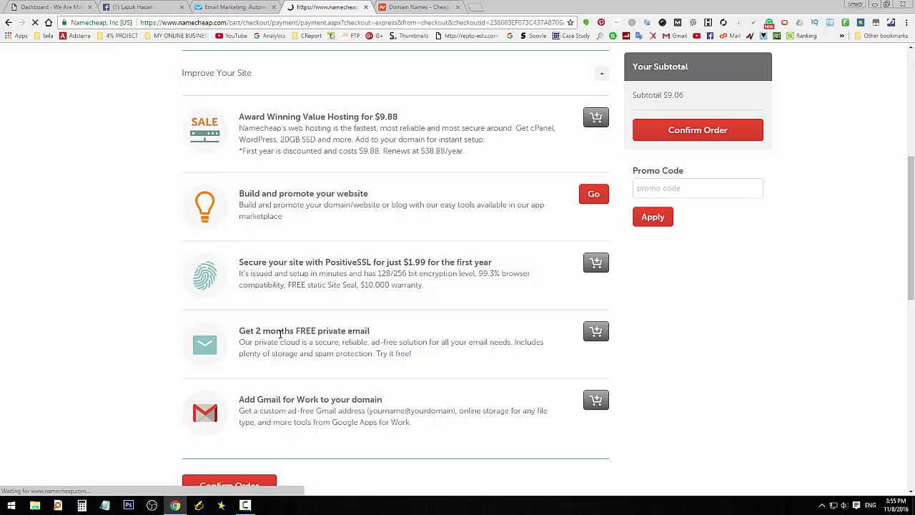
- Review the order, open its payment details for changing and set the card details to use a previously saved card
scroll(351, 354, "down", 1)
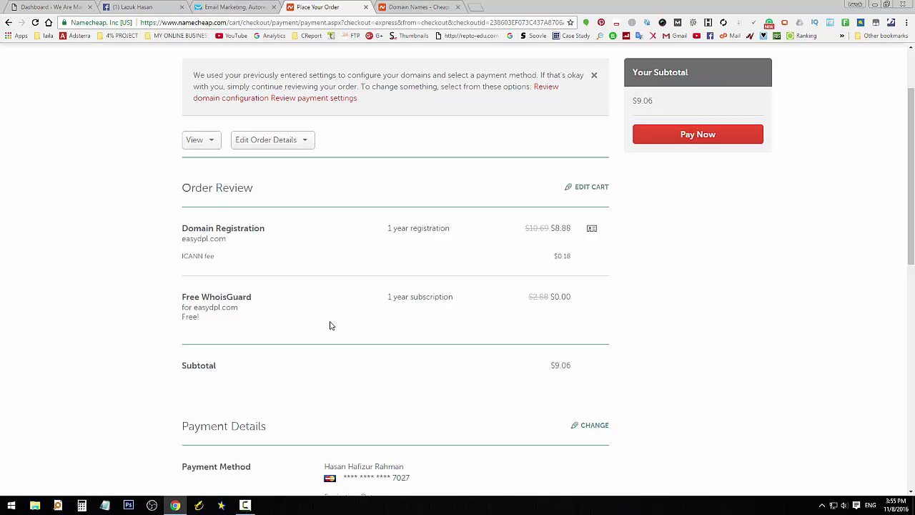
scroll(330, 324, "down", 2)
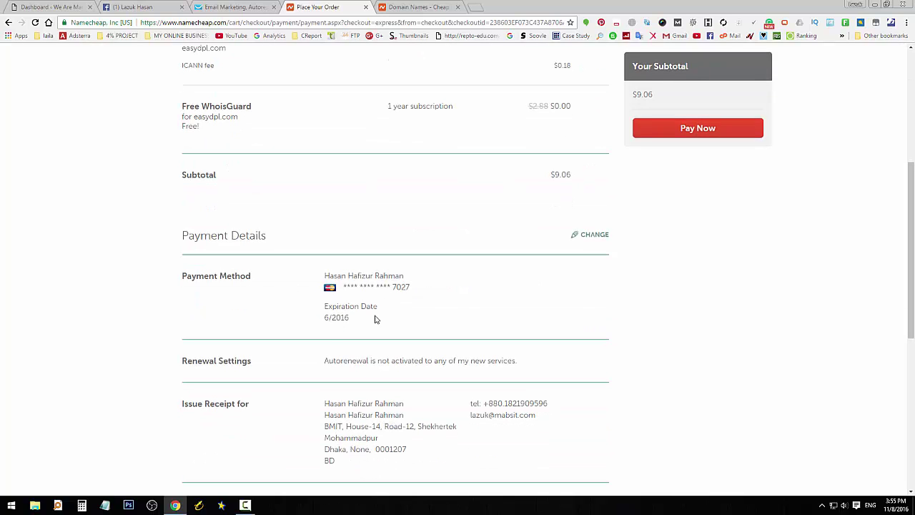
left_click(593, 238)
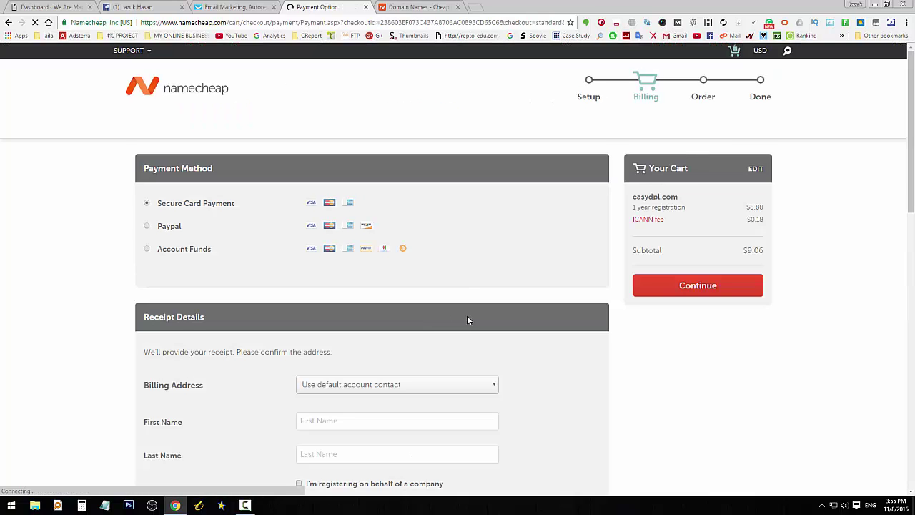
scroll(466, 315, "down", 1)
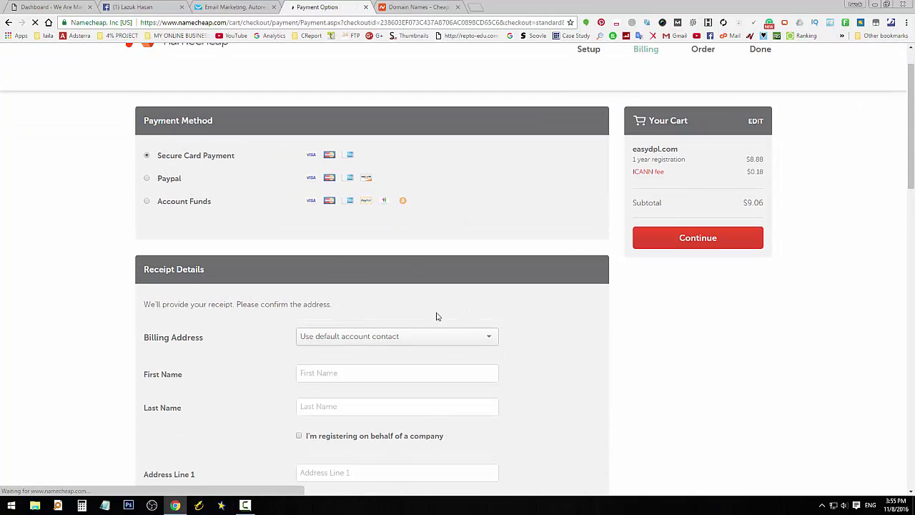
scroll(389, 316, "down", 1)
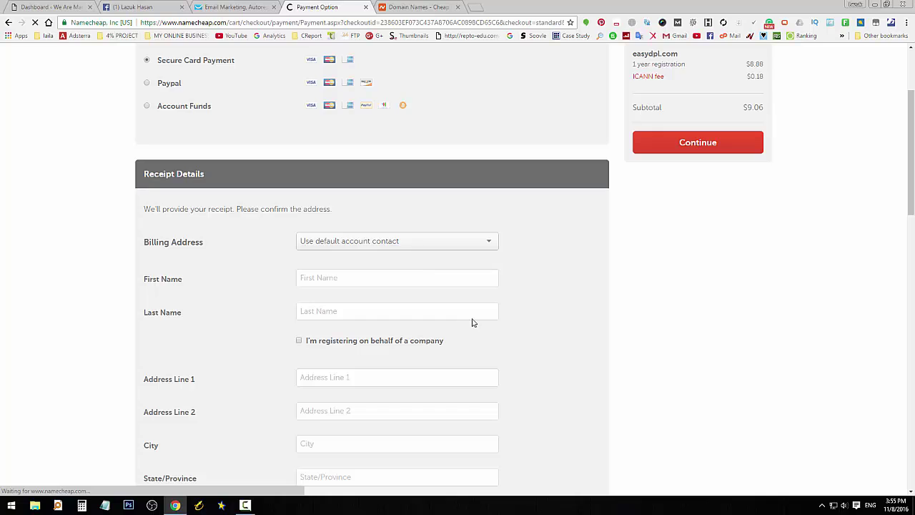
left_click(405, 171)
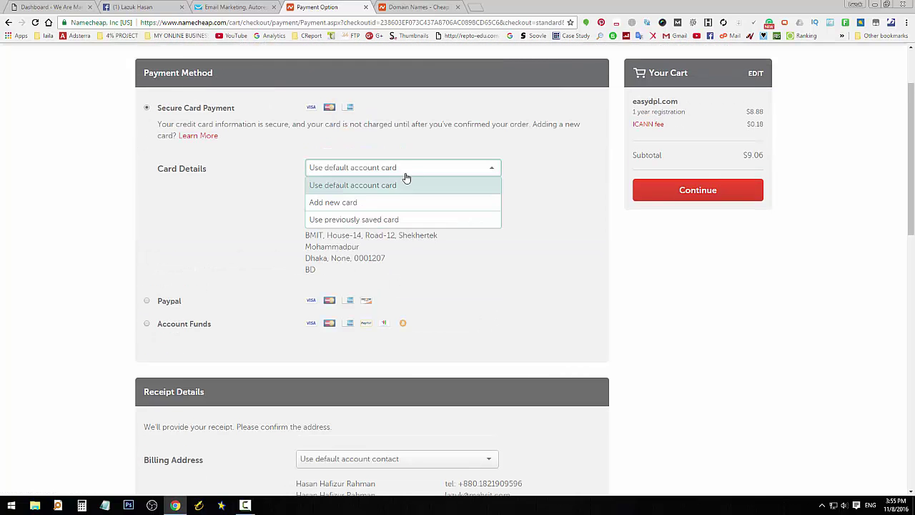
left_click(401, 221)
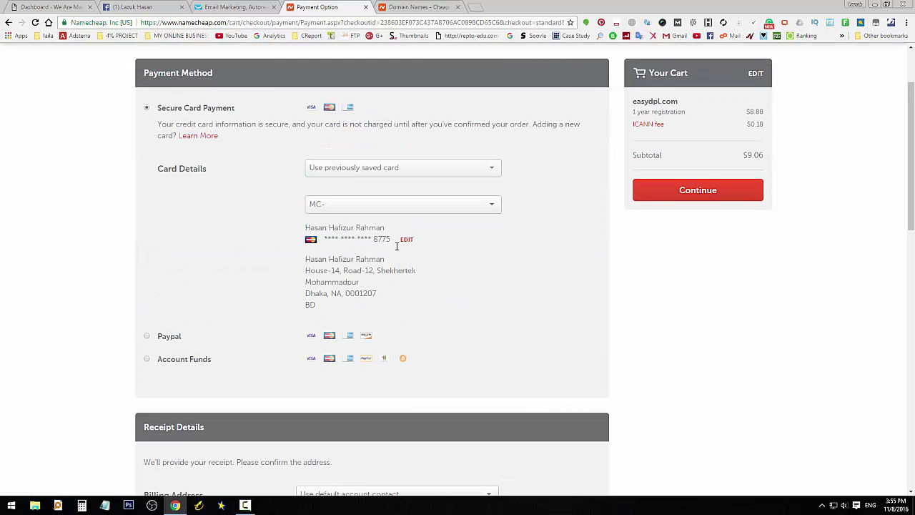
- Turn off auto-renewal of PremiumDNS for easydpl.com in the renewal settings and continue to the order review
scroll(438, 312, "down", 6)
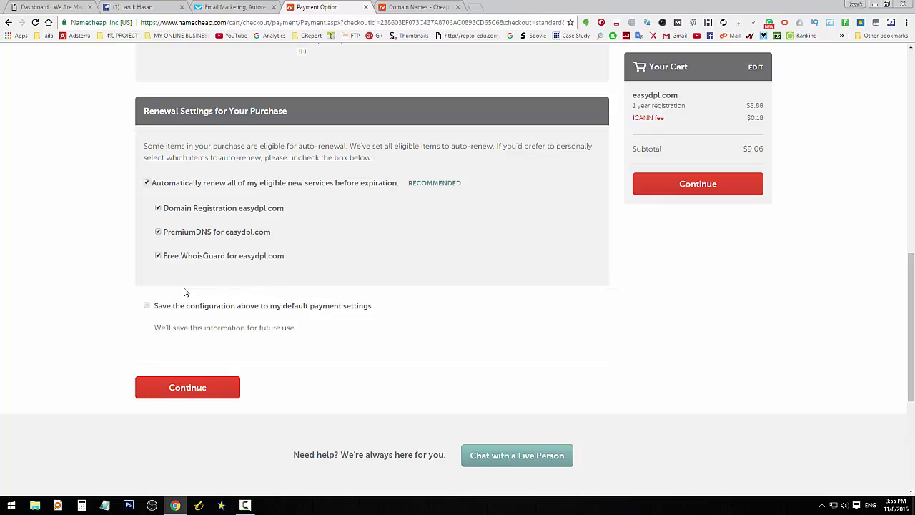
left_click(158, 233)
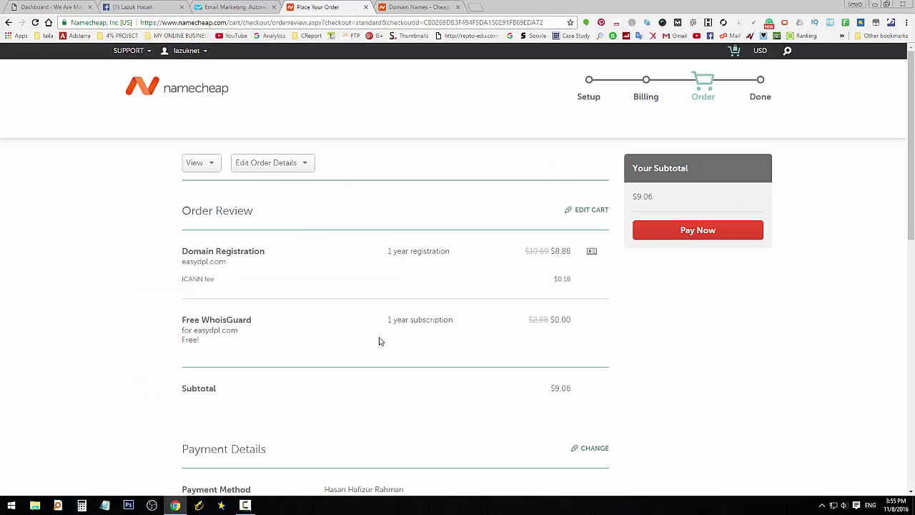
- Check the order and its payment details, and pay for the easydpl.com registration
scroll(386, 343, "down", 3)
scroll(343, 336, "down", 4)
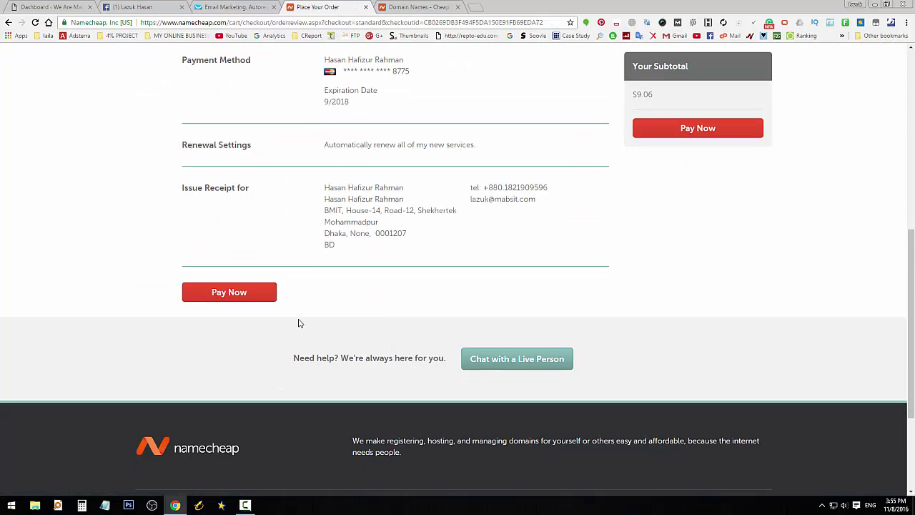
scroll(429, 332, "up", 4)
left_click(696, 129)
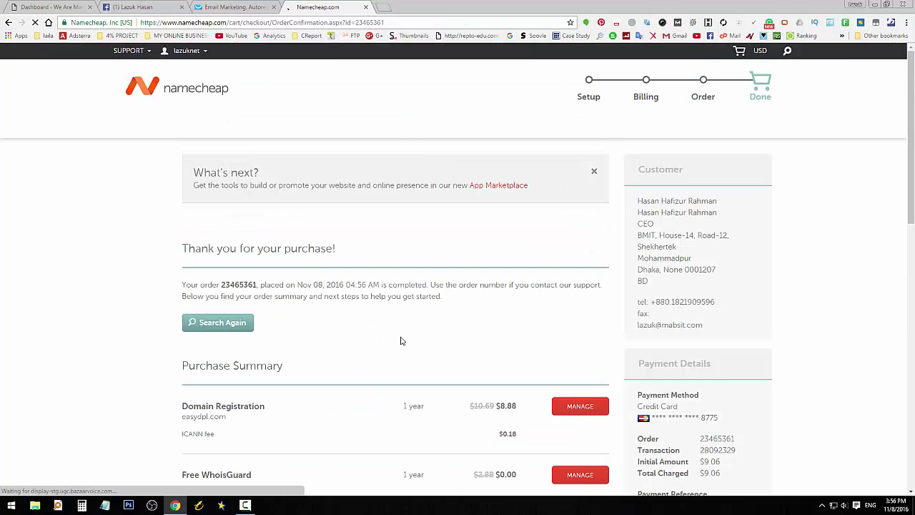
- Copy the domain name easydpl.com from the purchase summary and open the management of the domain registration
scroll(401, 340, "down", 2)
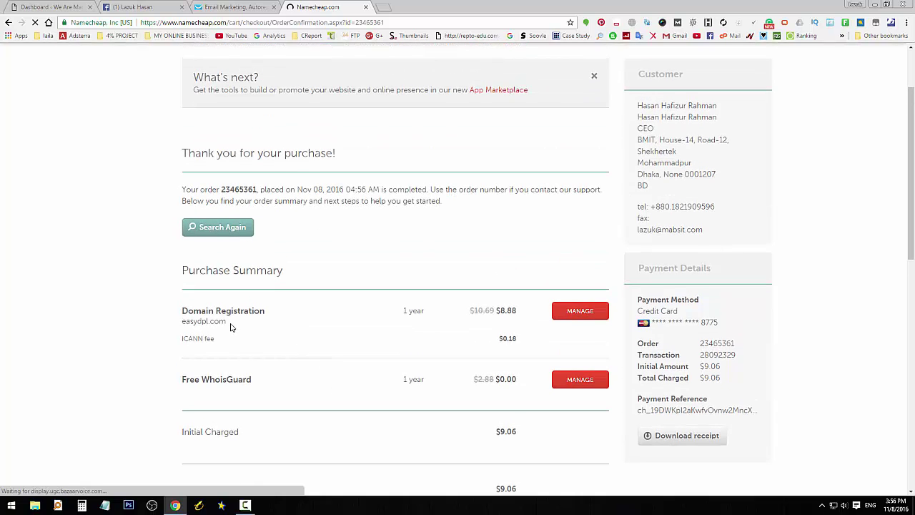
left_click_drag(229, 323, 183, 323)
right_click(187, 323)
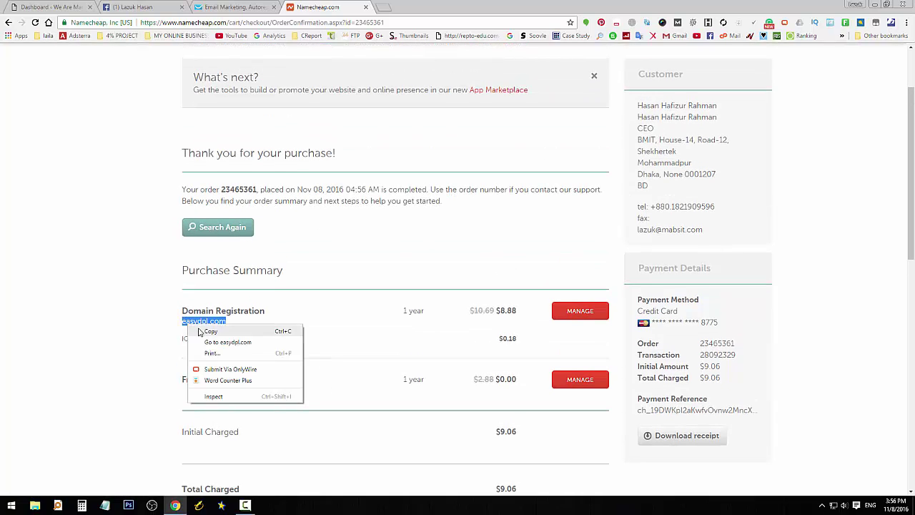
left_click(207, 330)
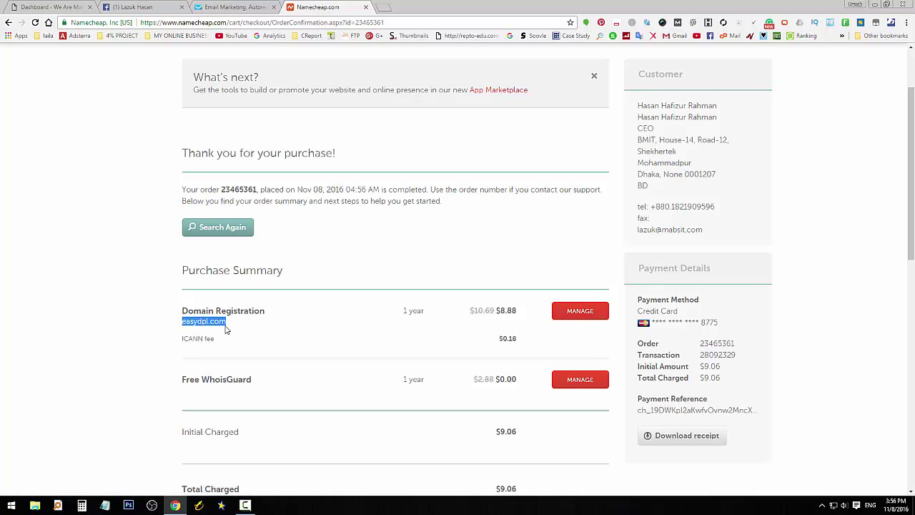
left_click(580, 312)
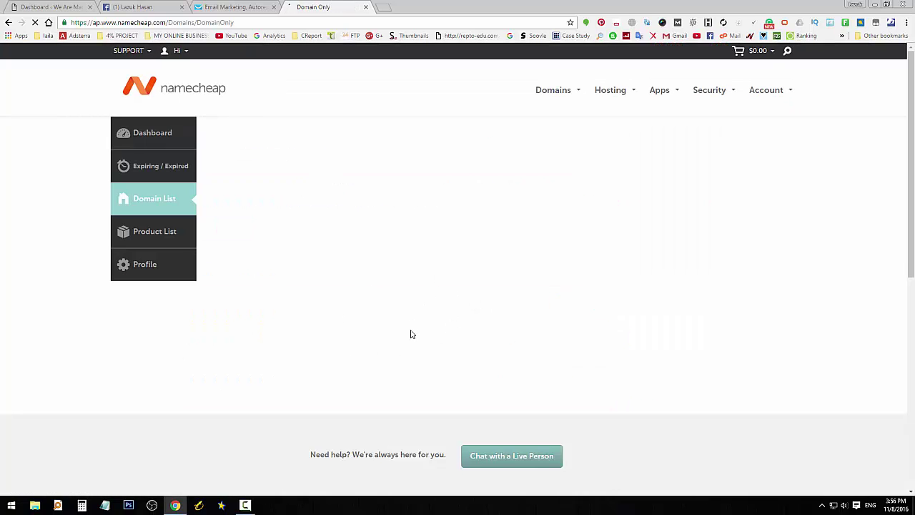
- Search the domain list for easydpl.com by pasting the copied domain name
left_click(369, 174)
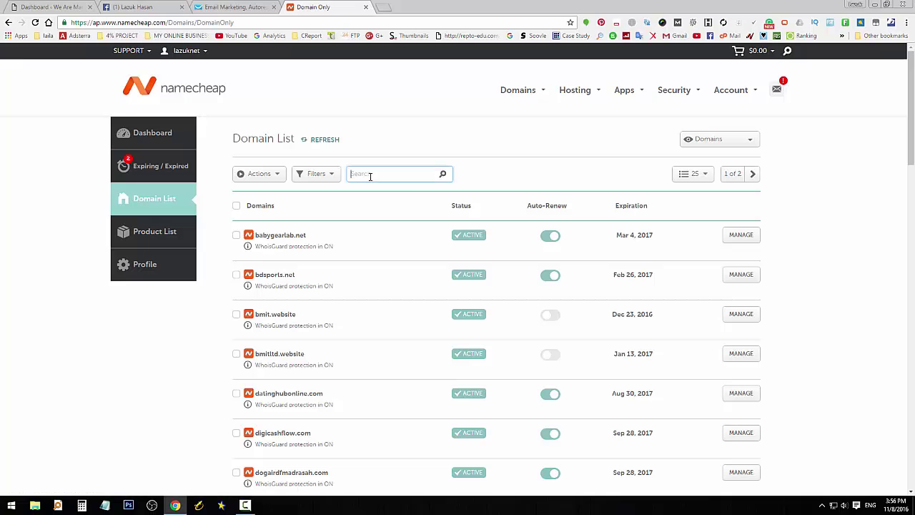
right_click(369, 173)
left_click(404, 239)
left_click(443, 176)
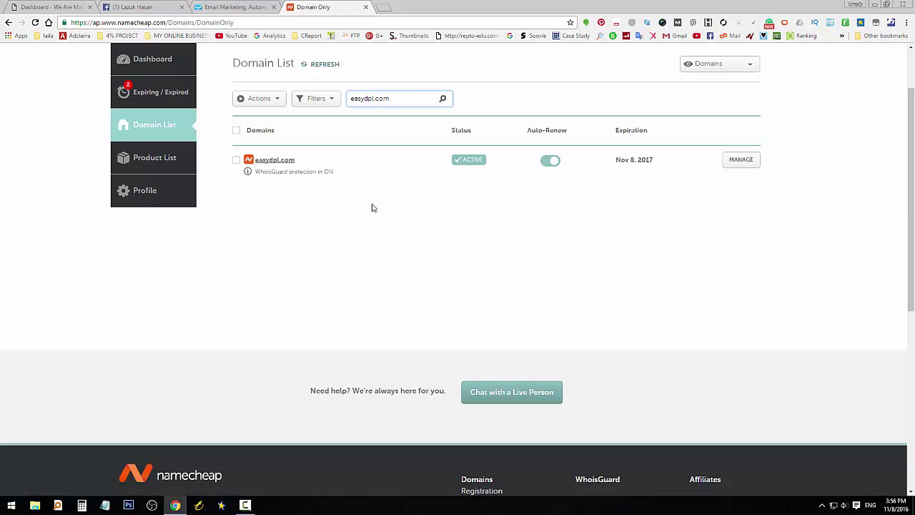
scroll(359, 292, "up", 2)
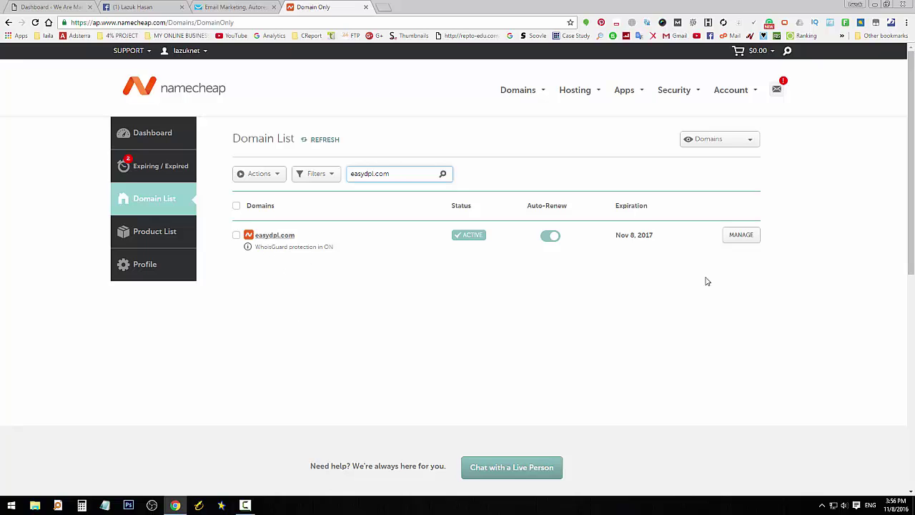
- Open the management page of easydpl.com and look over its domain settings, including nameservers and redirects
left_click(743, 235)
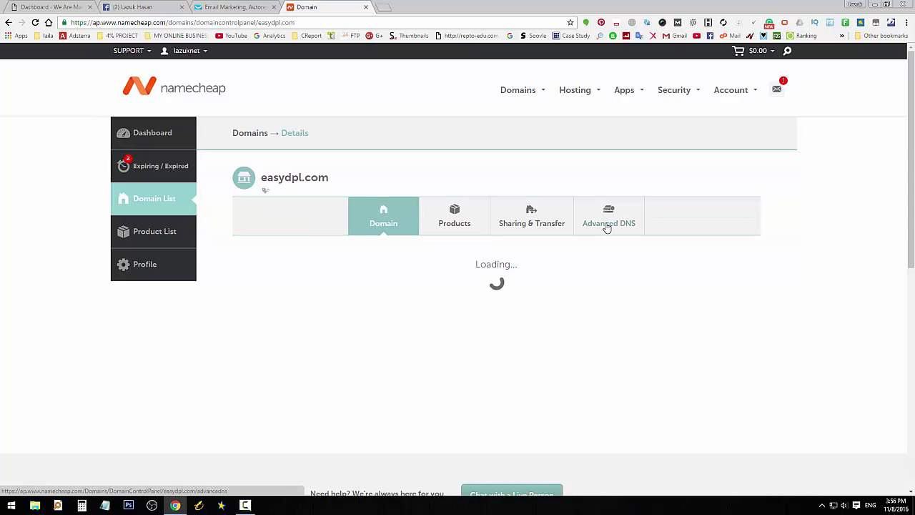
scroll(393, 292, "down", 5)
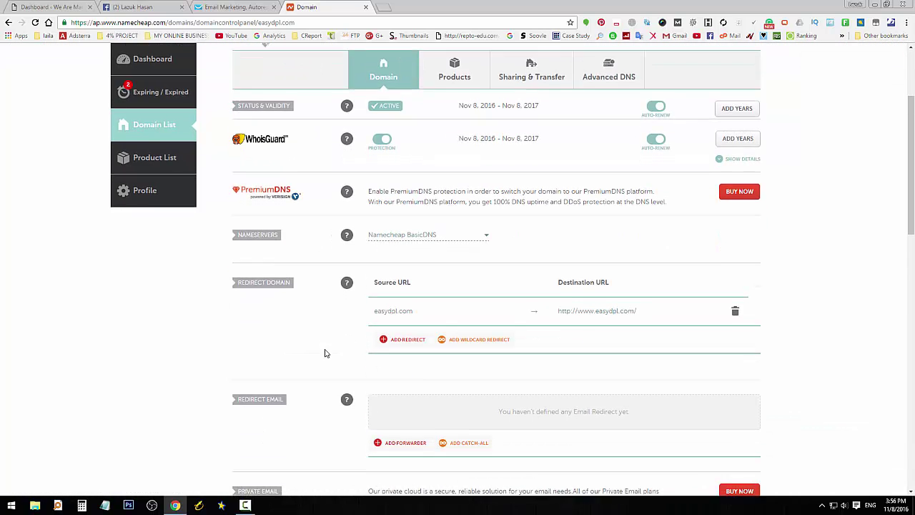
scroll(346, 397, "up", 5)
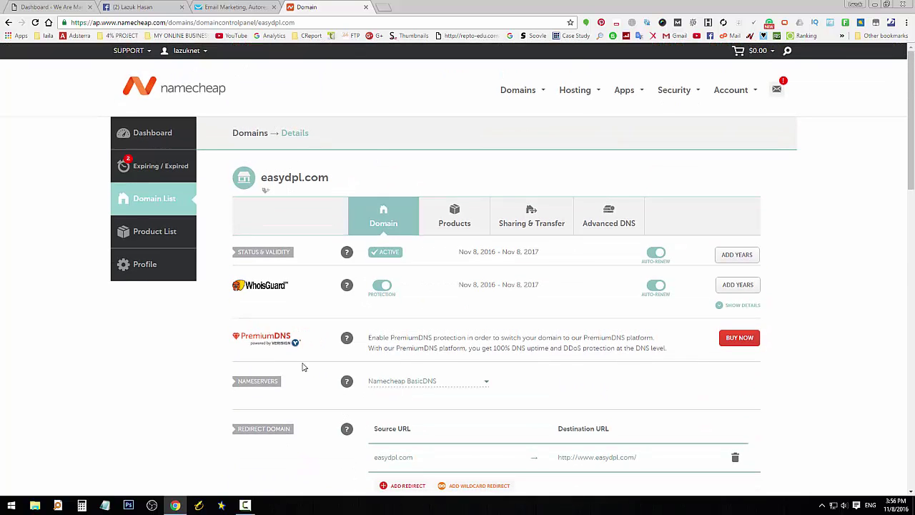